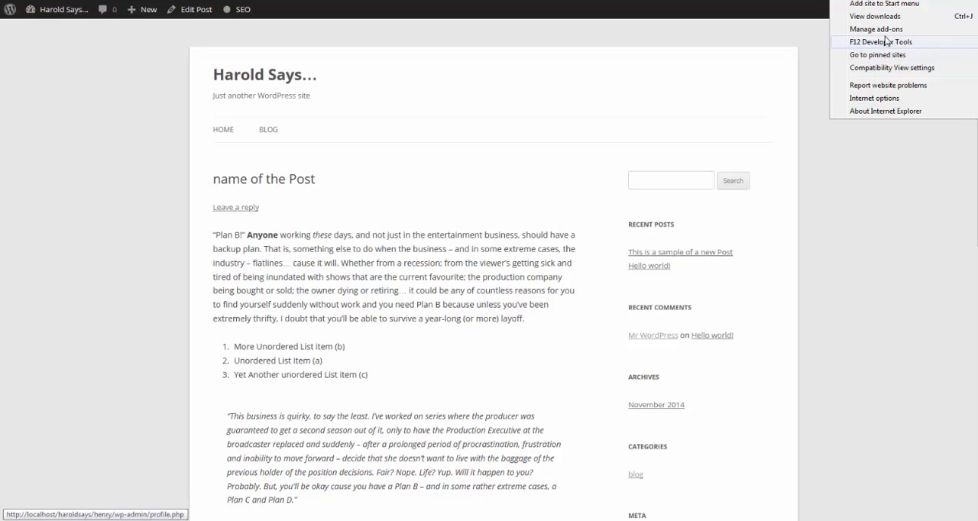
# Examine the post page's HTML in the browser's developer tools, expanding its nested elements down to the first entry-content paragraph
pyautogui.click(886, 42)
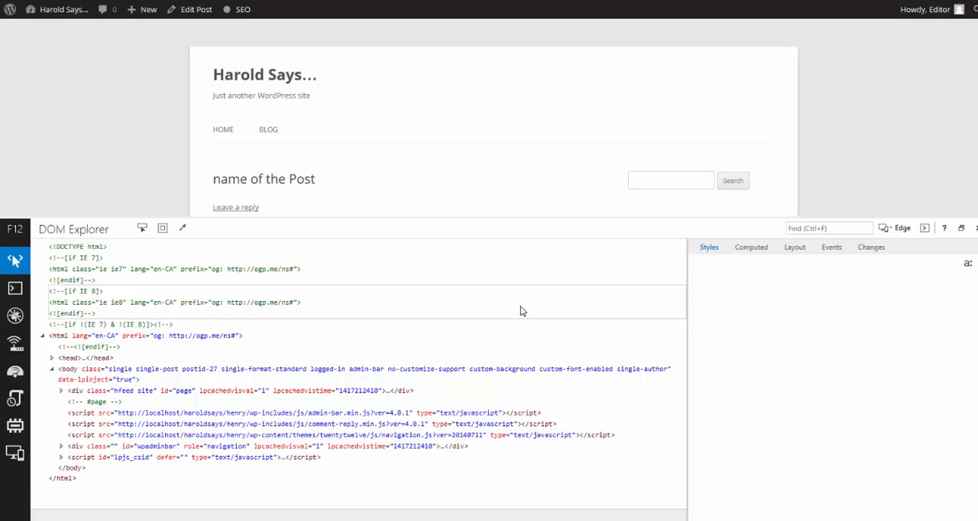
pyautogui.click(61, 391)
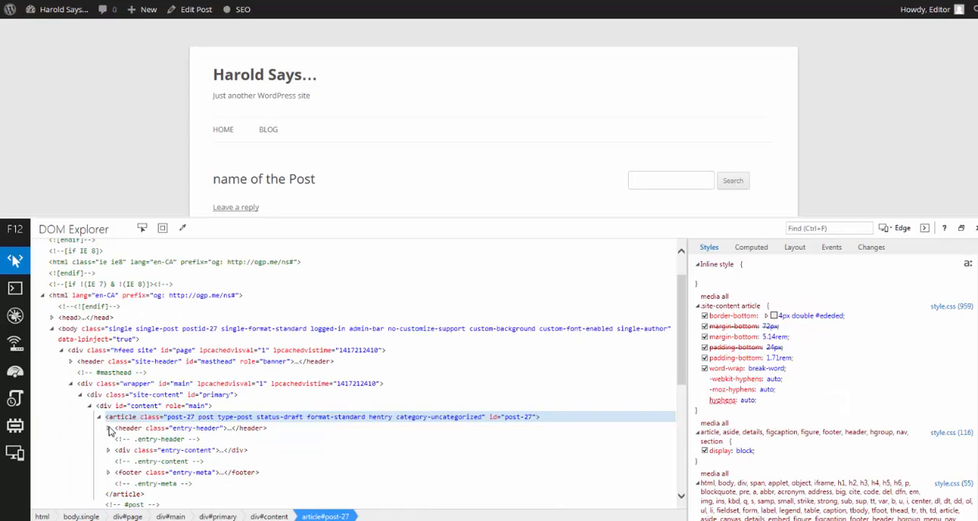
pyautogui.click(108, 428)
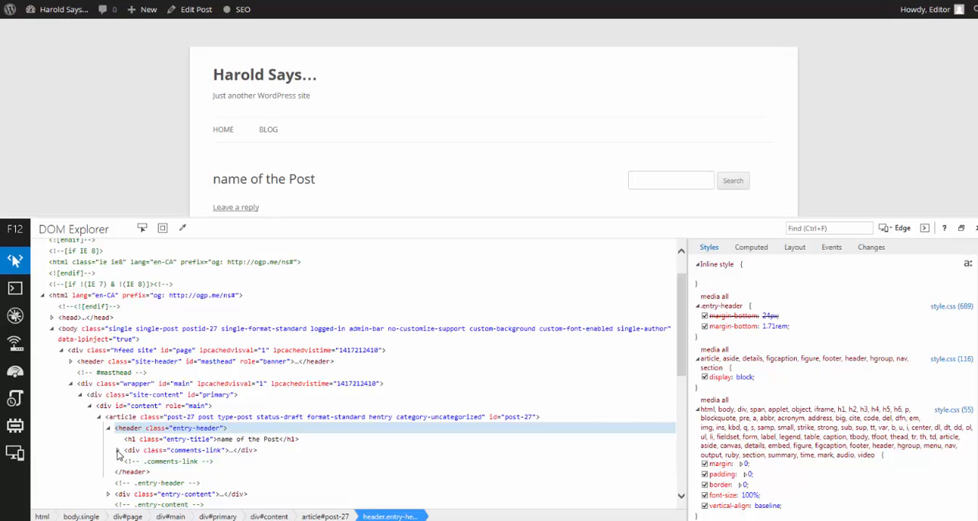
pyautogui.scroll(-1, 118, 458)
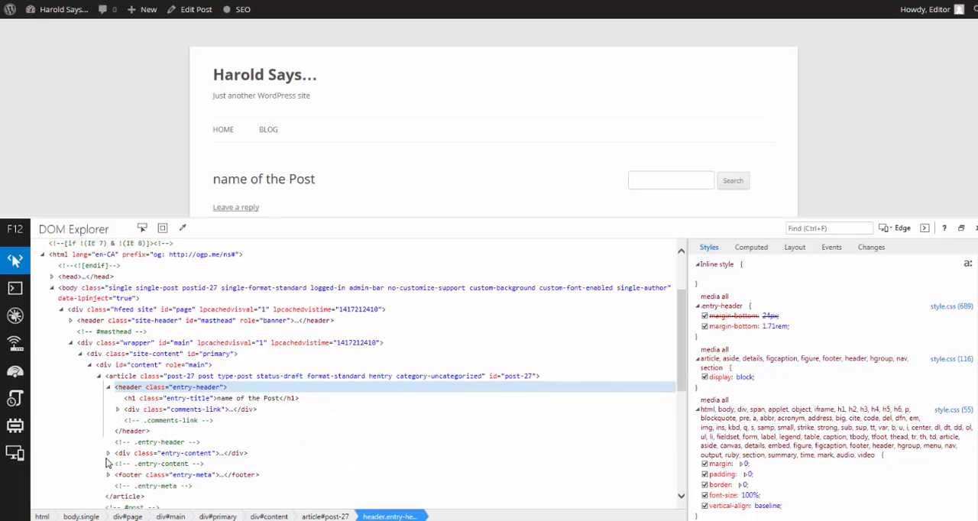
pyautogui.click(107, 454)
pyautogui.scroll(-1, 114, 455)
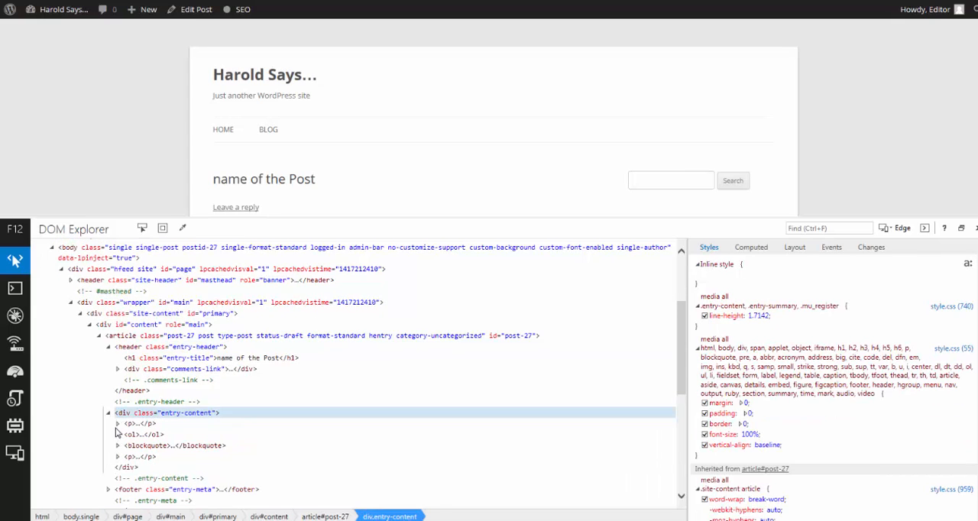
pyautogui.click(117, 423)
pyautogui.scroll(-2, 136, 440)
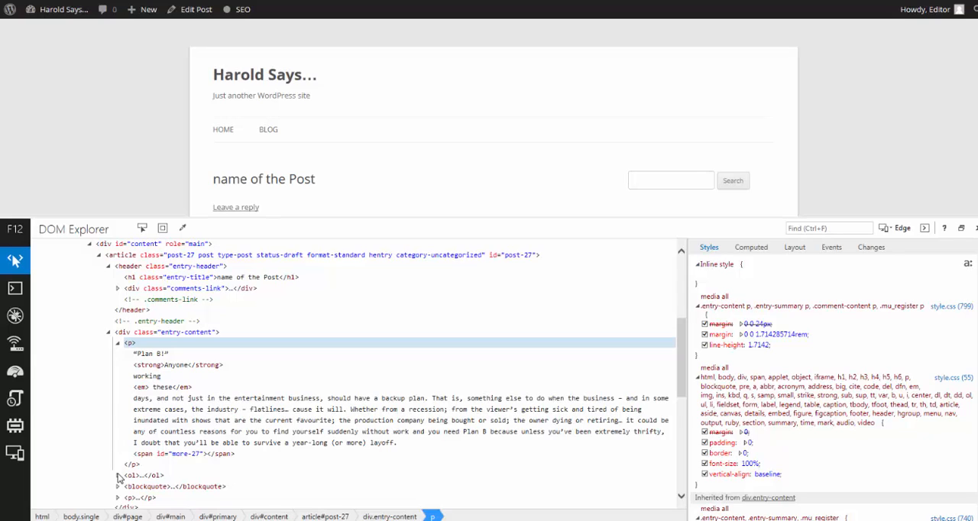
pyautogui.click(374, 336)
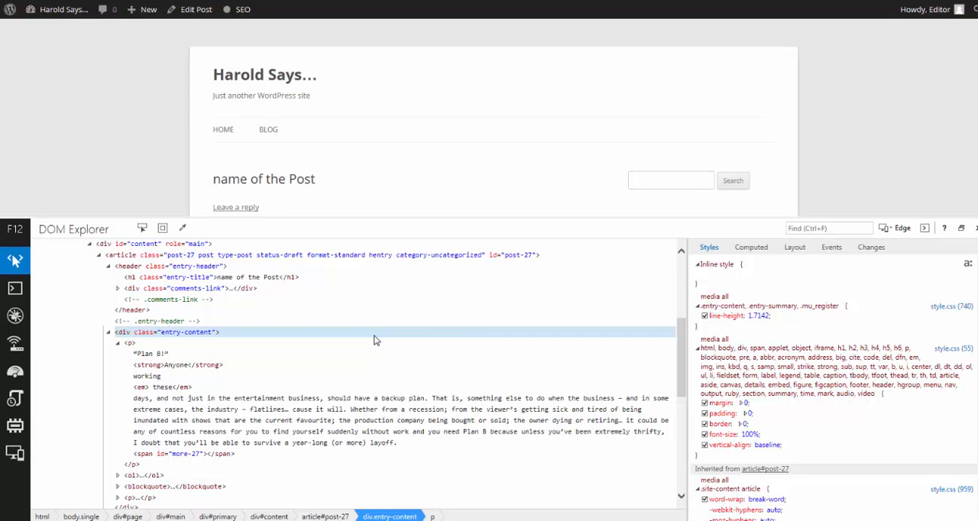
# Title the new post "This is my first post"
pyautogui.moveTo(61, 9)
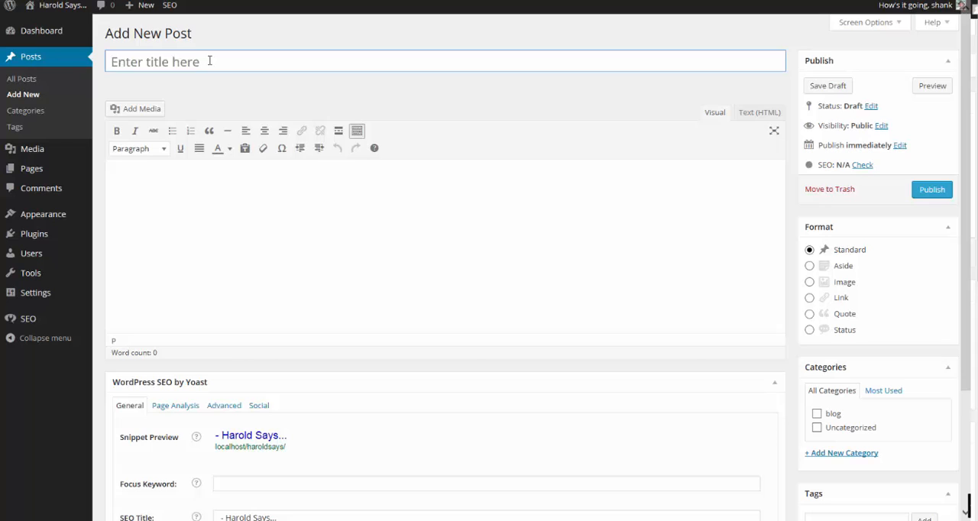
pyautogui.click(213, 60)
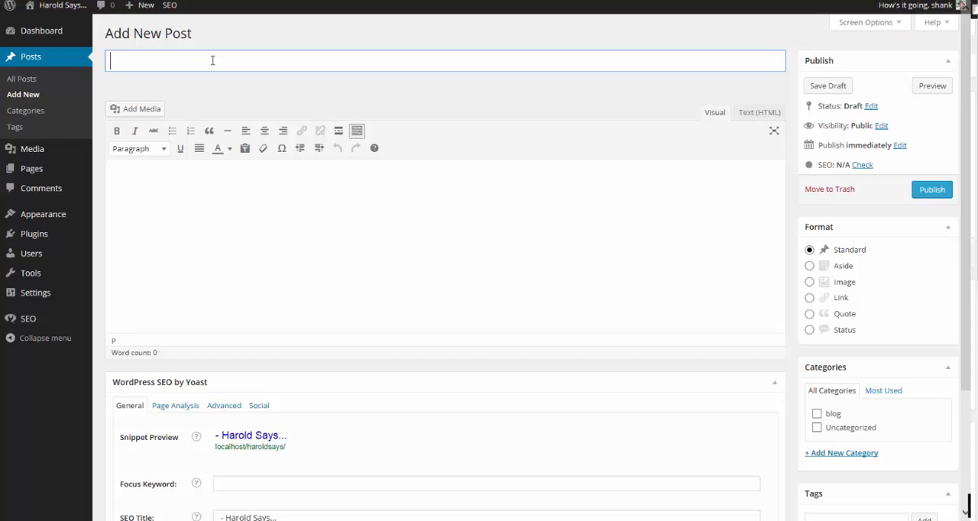
pyautogui.write('This is ')
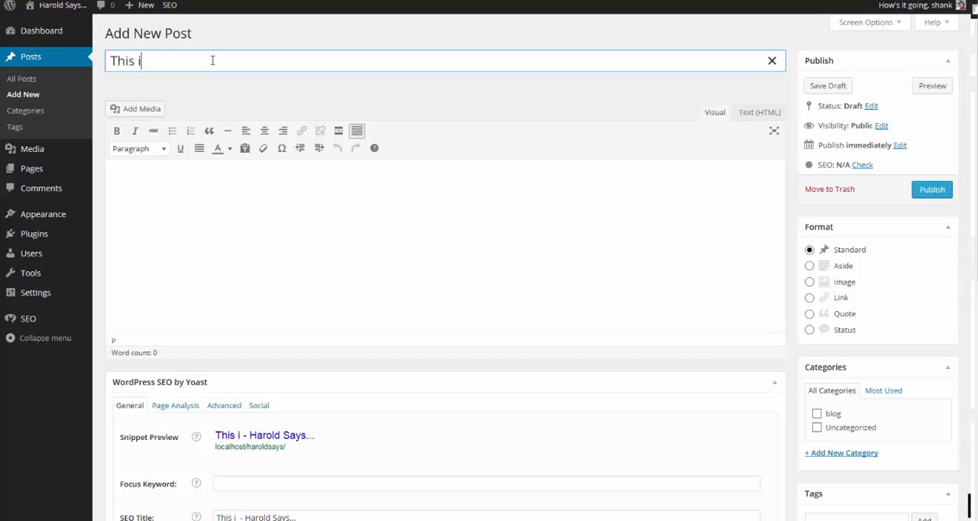
pyautogui.write('my first post')
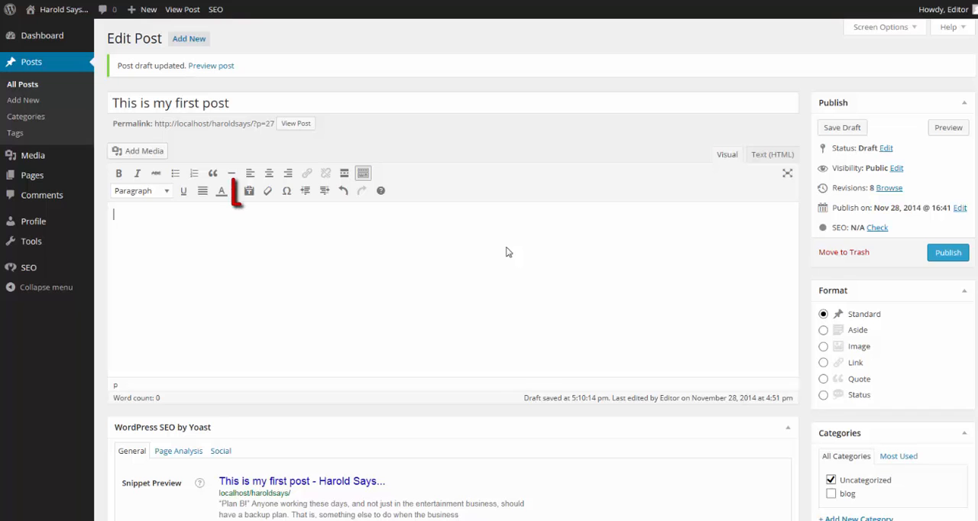
pyautogui.click(249, 192)
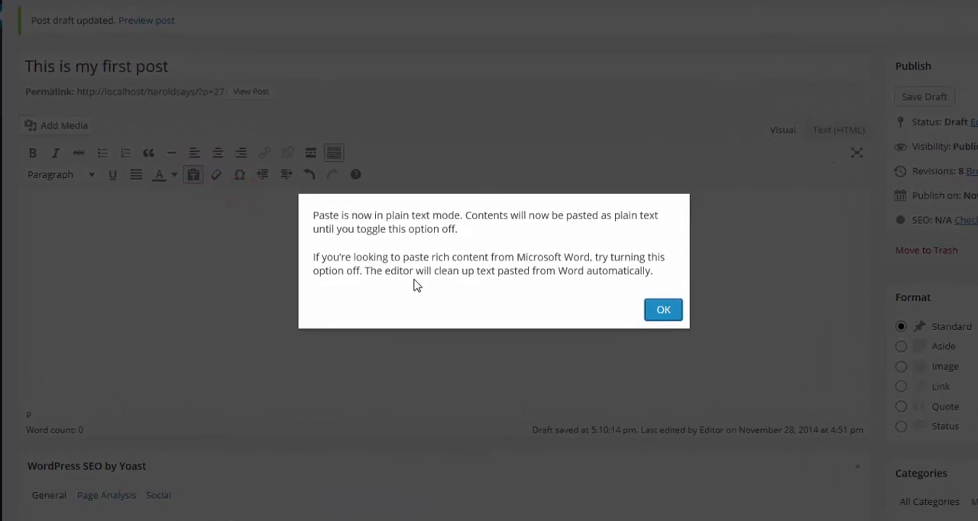
pyautogui.click(663, 309)
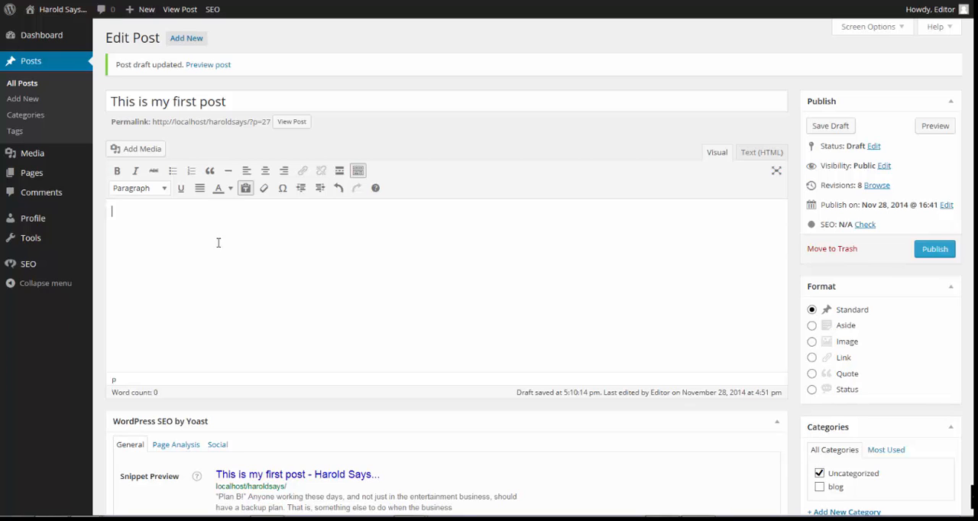
pyautogui.click(245, 188)
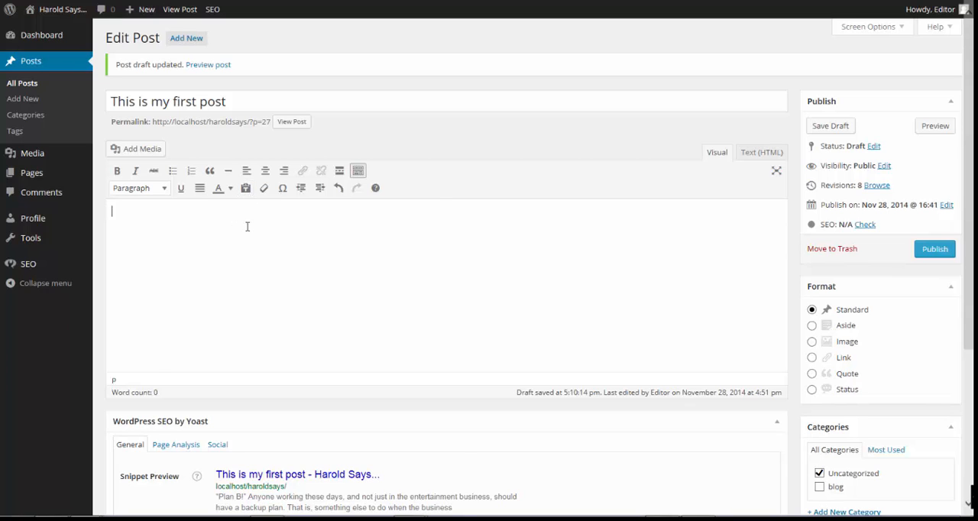
# Paste the copied article with its formatting into the post body and delete its linked heading "Welcome to my website"
pyautogui.hotkey('ctrl', 'v')
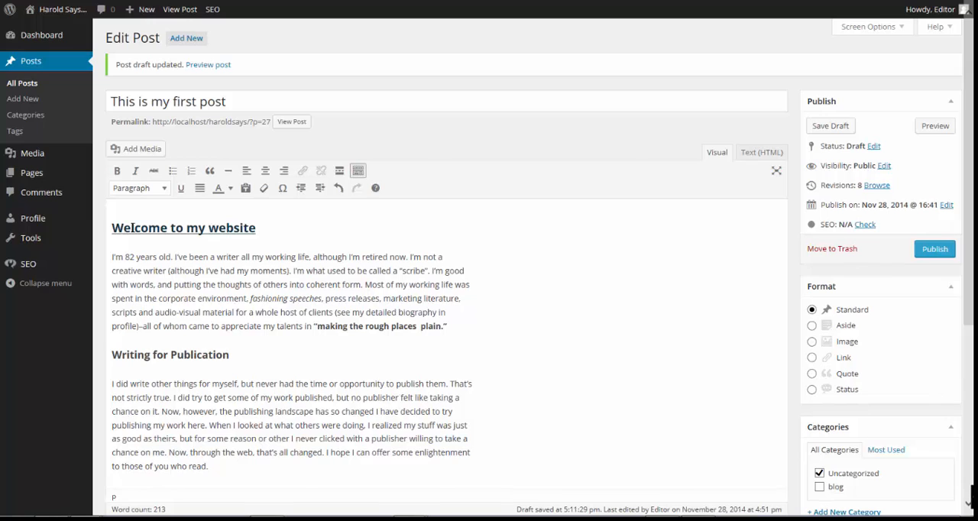
pyautogui.click(130, 228)
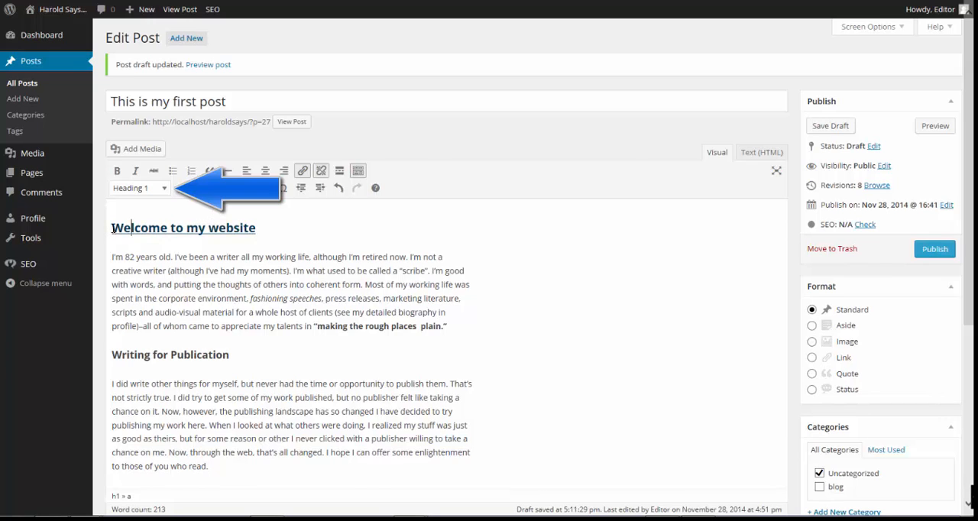
pyautogui.moveTo(112, 227); pyautogui.dragTo(323, 241)
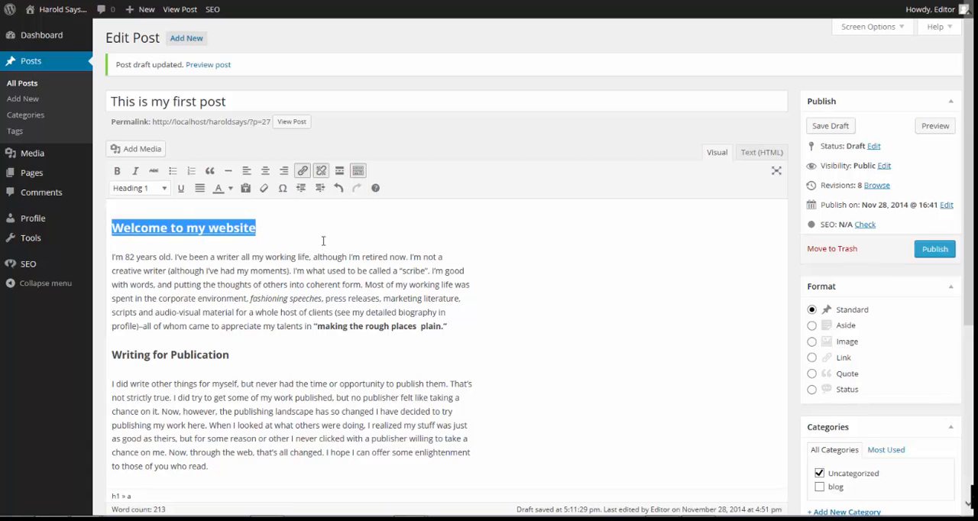
pyautogui.press('BackSpace')
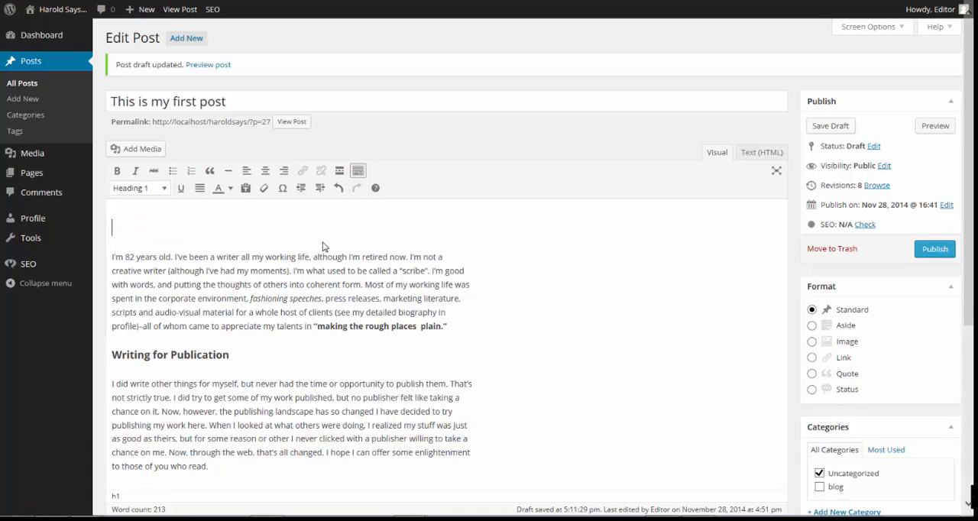
pyautogui.press('Delete')
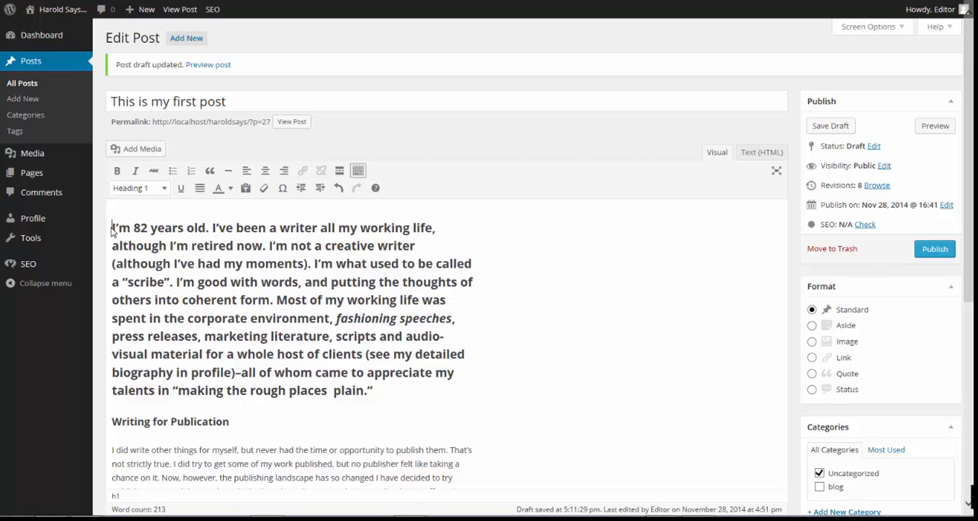
# Change the opening text above "Writing for Publication" to the Paragraph format and save the draft
pyautogui.moveTo(112, 228); pyautogui.dragTo(396, 392)
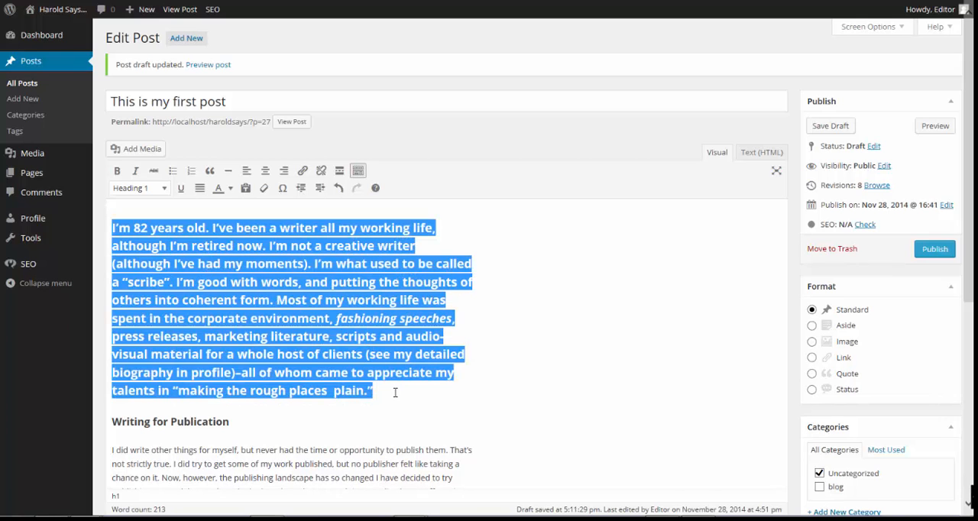
pyautogui.click(166, 188)
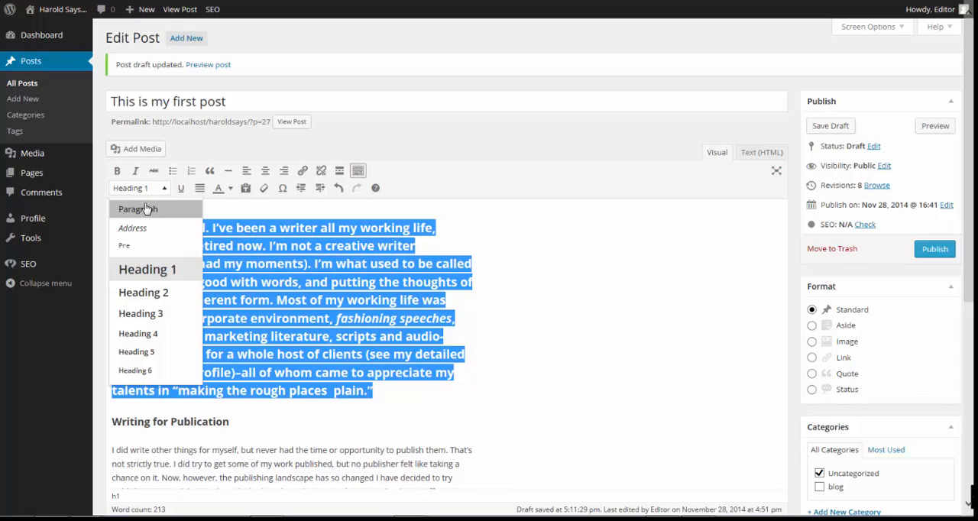
pyautogui.click(145, 209)
pyautogui.click(344, 281)
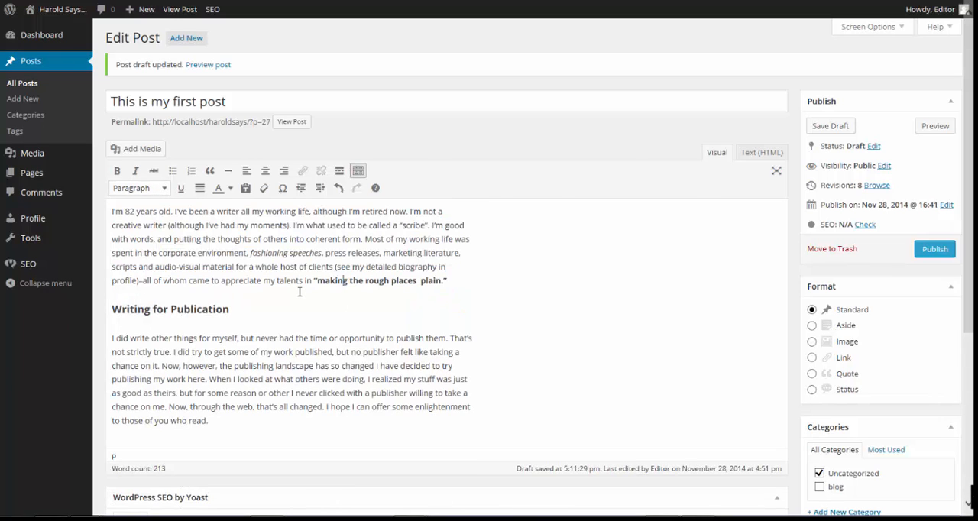
pyautogui.scroll(-1, 300, 291)
pyautogui.scroll(1, 300, 291)
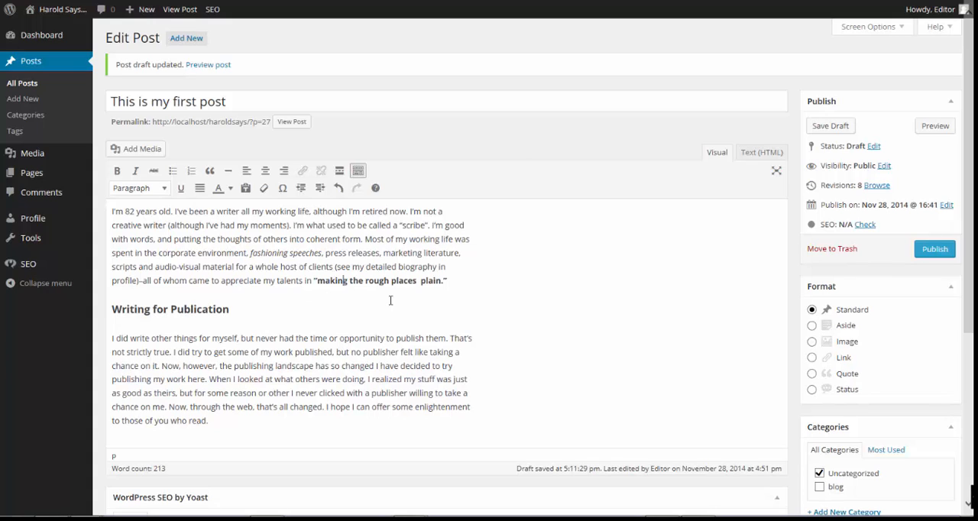
pyautogui.click(830, 127)
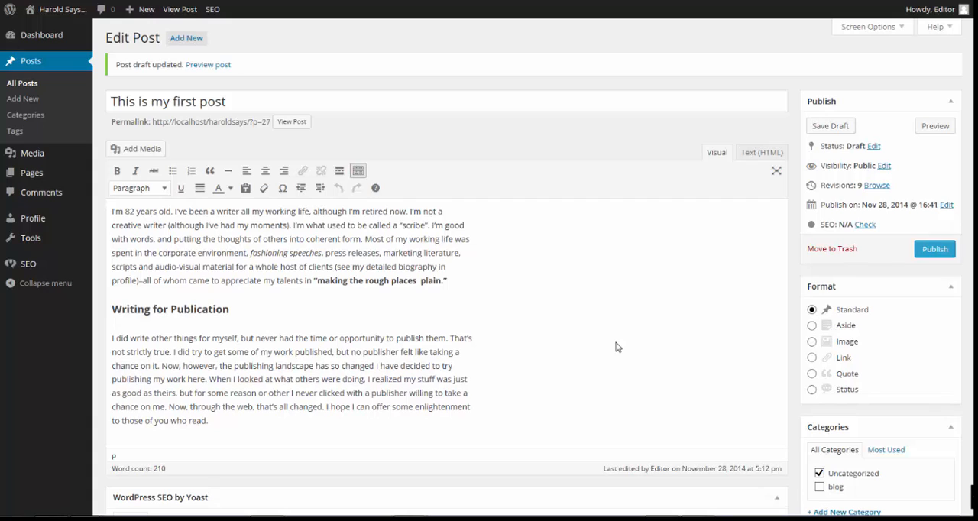
# Append "On the Web" to the "Writing for Publication" heading
pyautogui.click(262, 312)
pyautogui.write('On the Web')
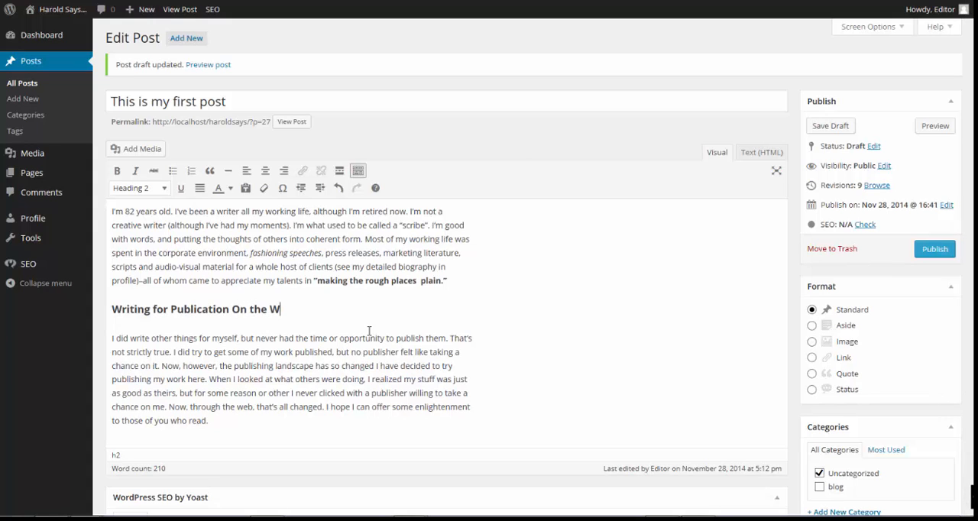
pyautogui.press('BackSpace')
pyautogui.write('b')
# Try to leave for the list of all posts, choose to stay on the page, and save the draft
pyautogui.click(25, 87)
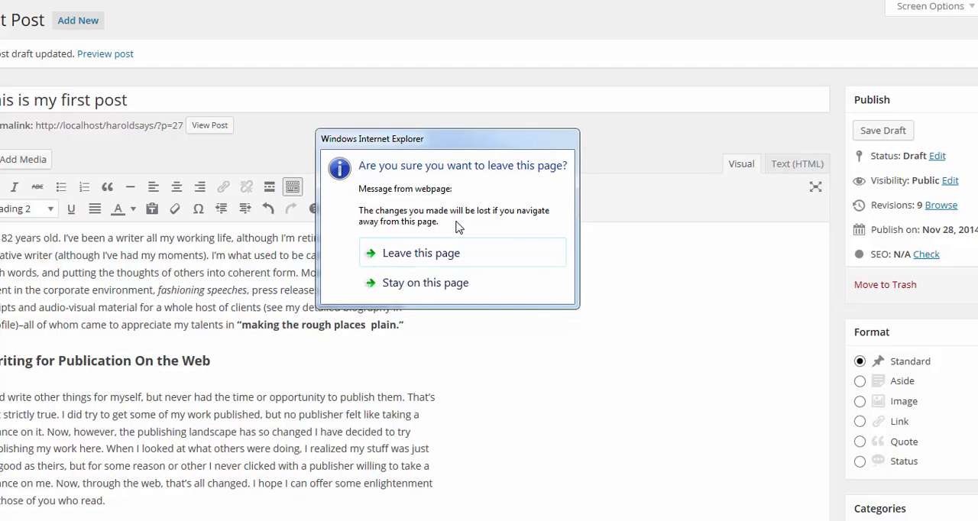
pyautogui.click(442, 283)
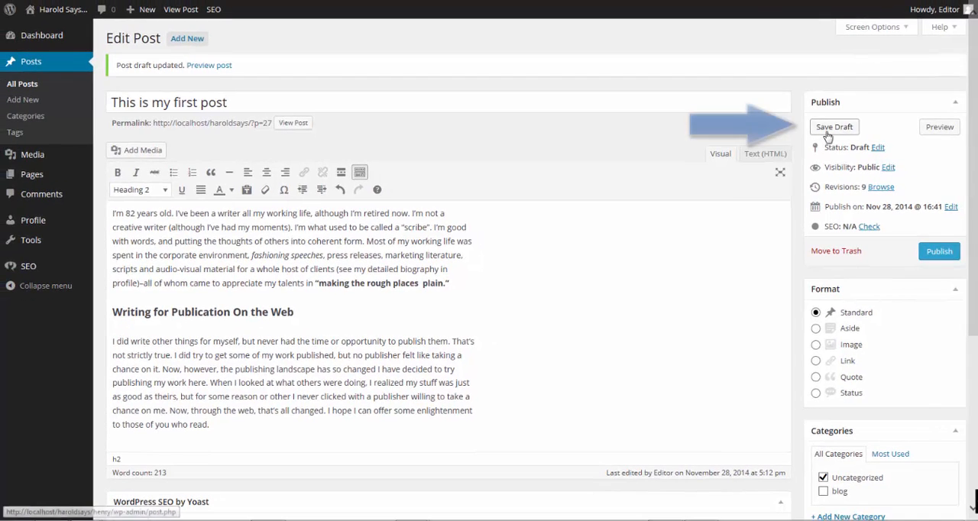
pyautogui.click(828, 130)
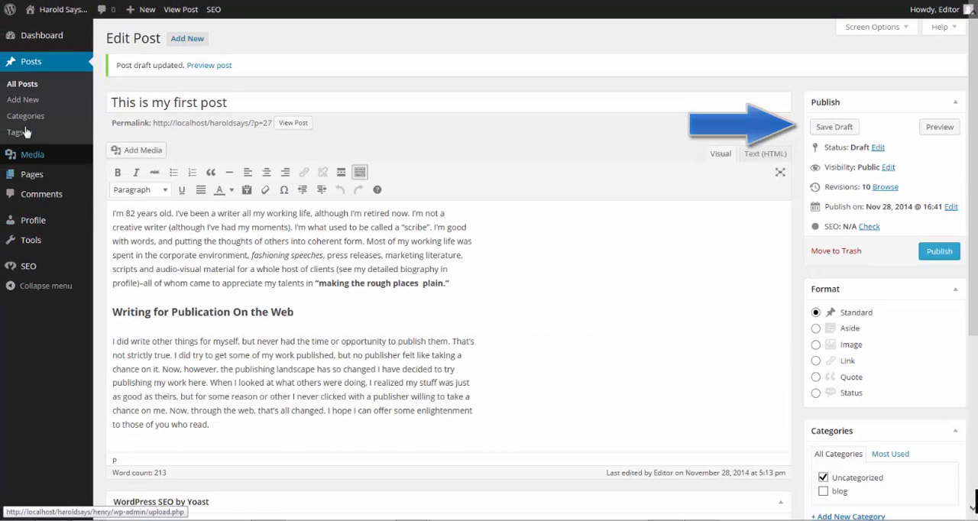
# Reopen the draft "This is my first post" from the list of all posts, and return to the list
pyautogui.click(22, 84)
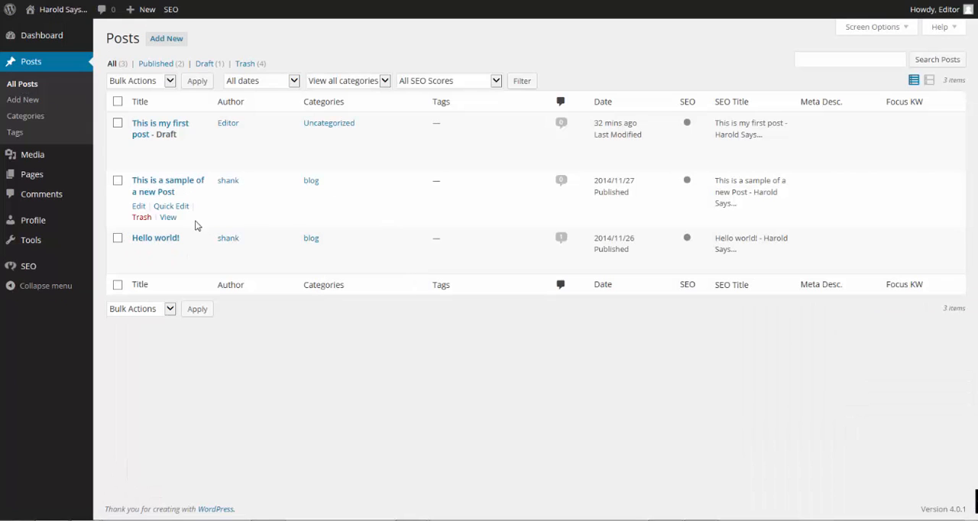
pyautogui.click(139, 136)
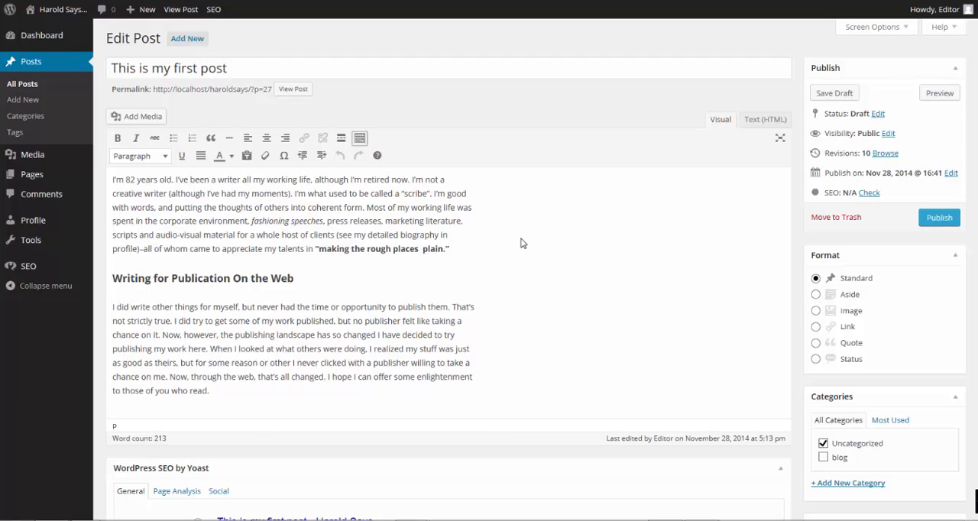
pyautogui.click(24, 86)
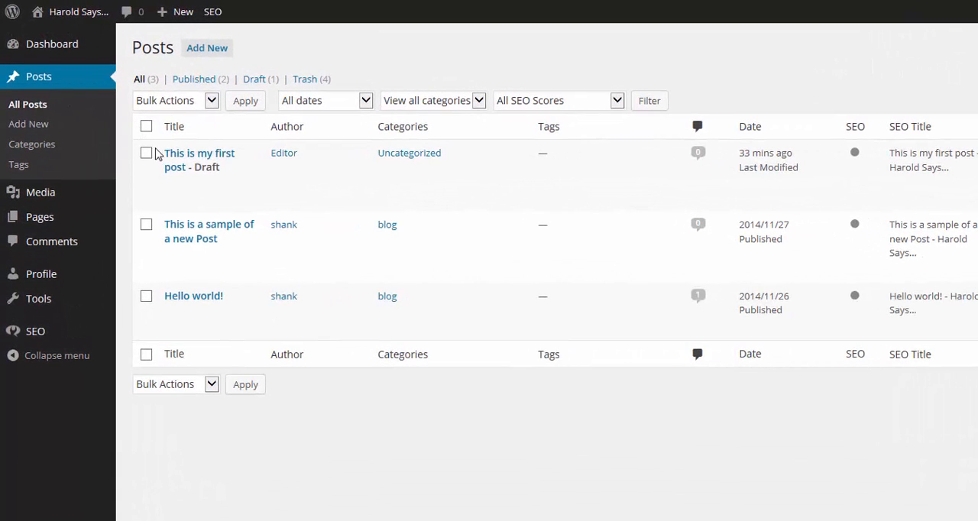
# Quick-edit the draft "This is my first post" to remove the Uncategorized category and assign the blog category
pyautogui.moveTo(181, 154)
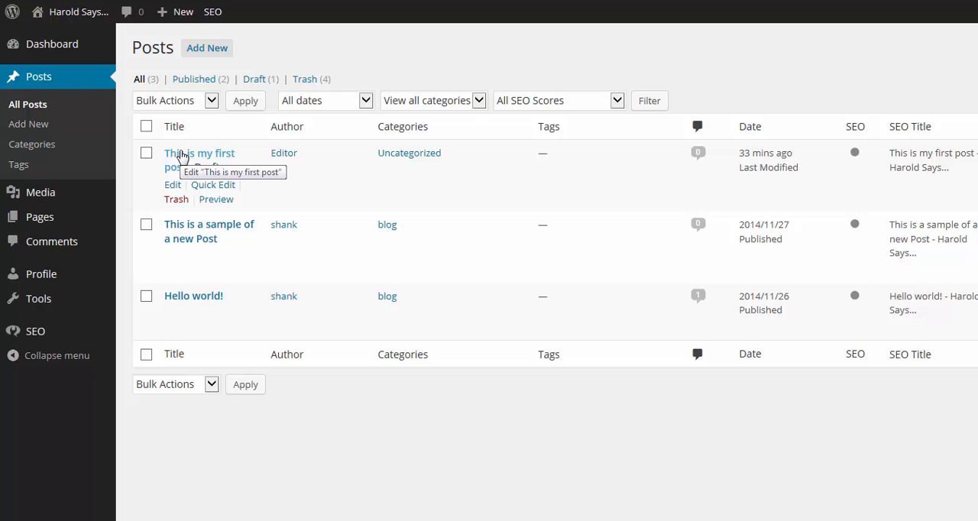
pyautogui.click(213, 185)
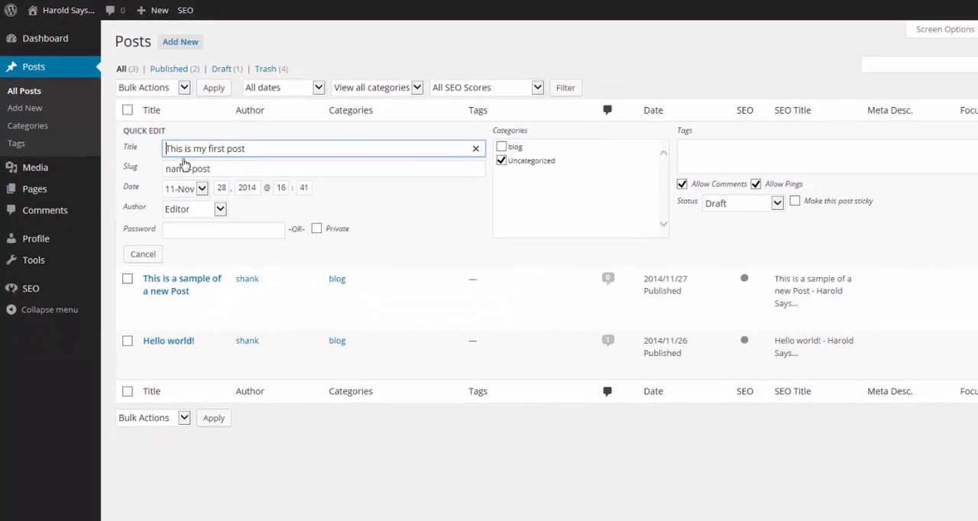
pyautogui.click(374, 199)
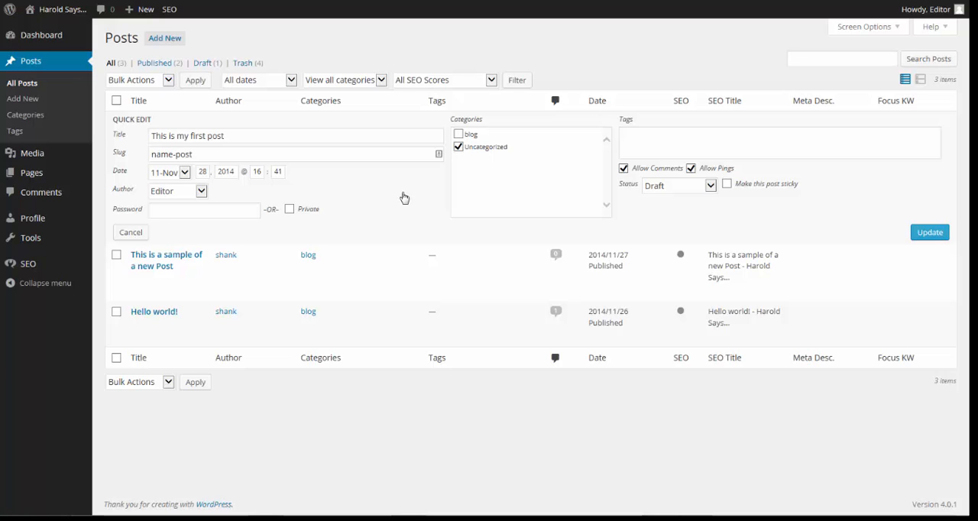
pyautogui.click(459, 147)
pyautogui.click(458, 134)
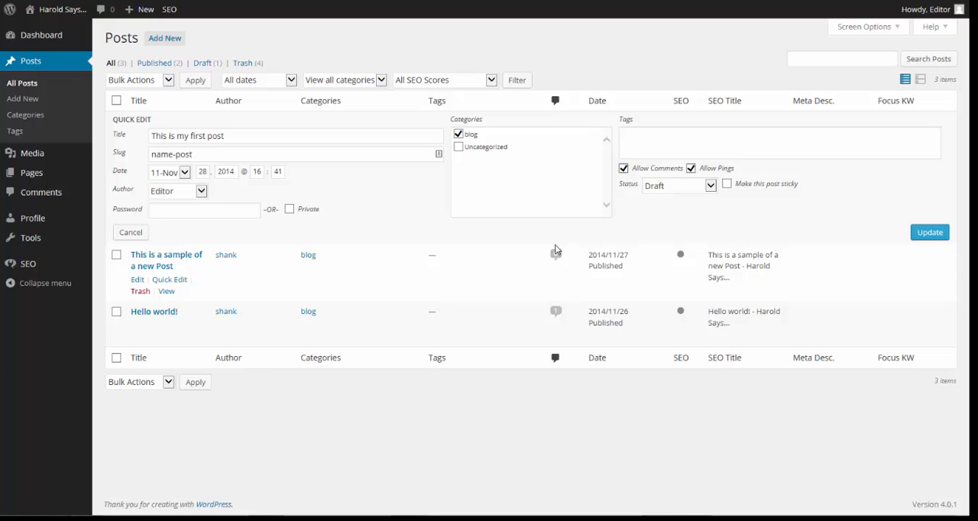
# Add the tags "WWI, British, Officer" to the draft and update the post
pyautogui.click(667, 135)
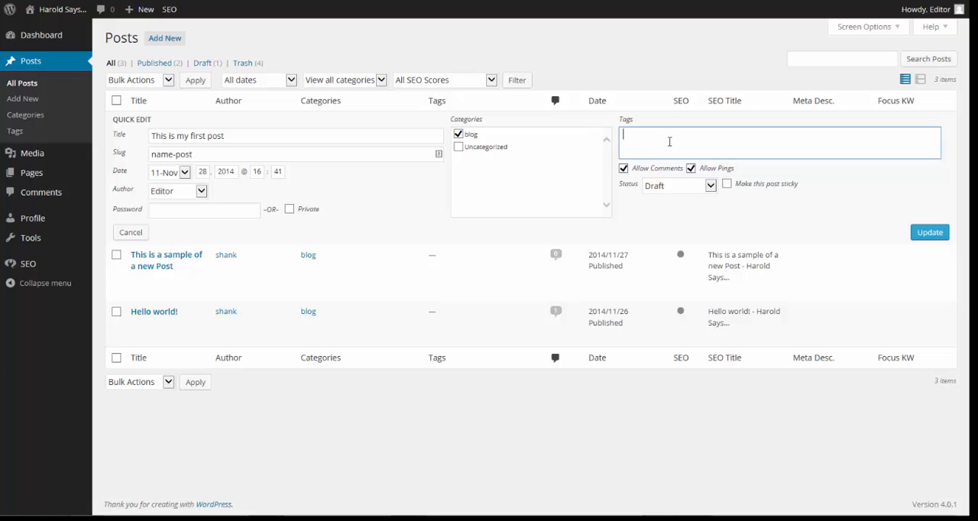
pyautogui.write('WWI, British, Officer')
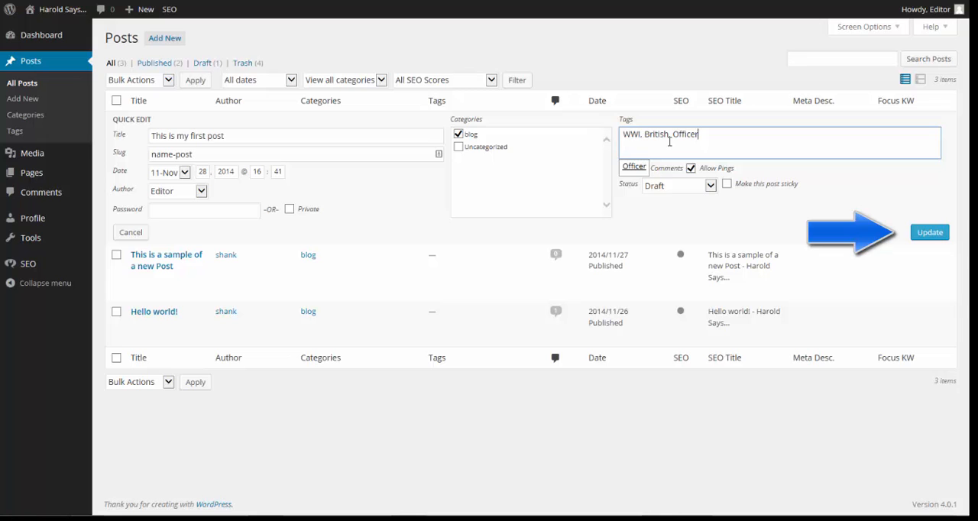
pyautogui.click(927, 236)
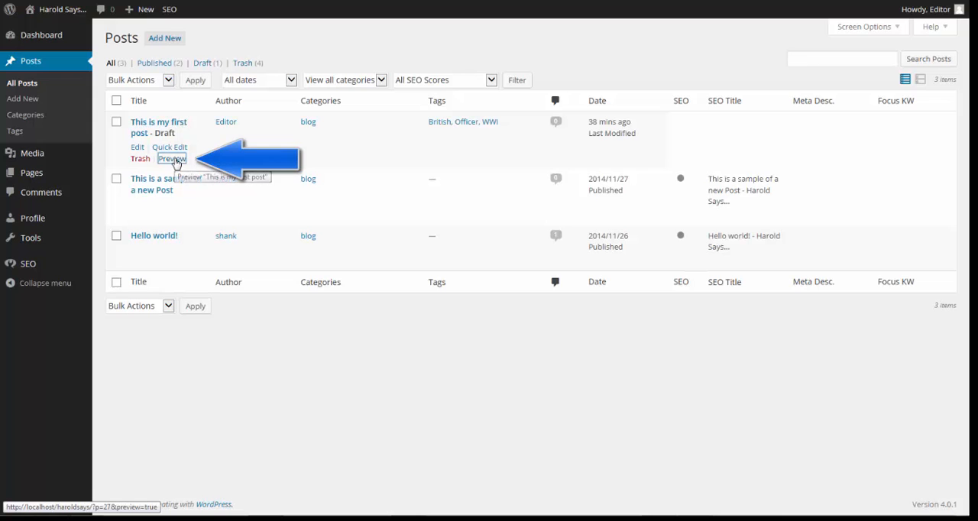
# Preview the draft "This is my first post" on the site, and return to the dashboard
pyautogui.click(173, 159)
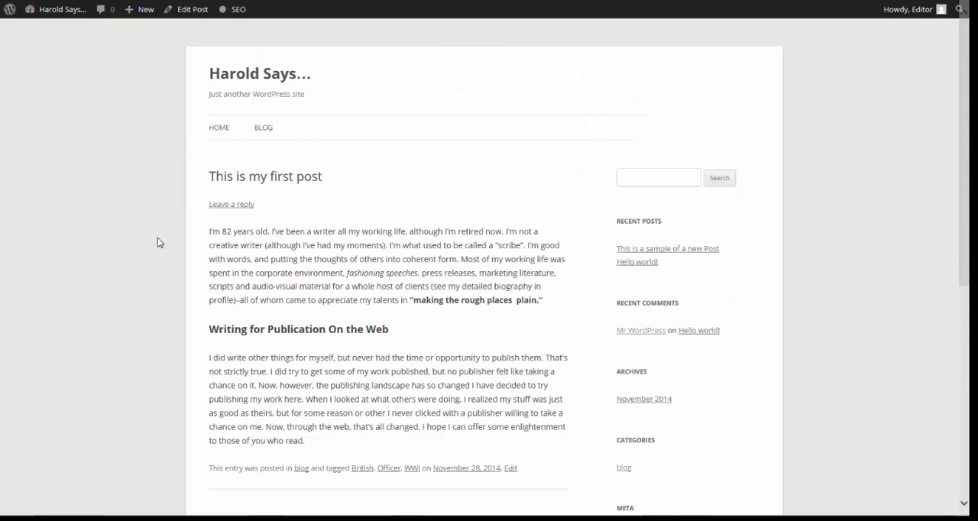
pyautogui.scroll(-3, 157, 240)
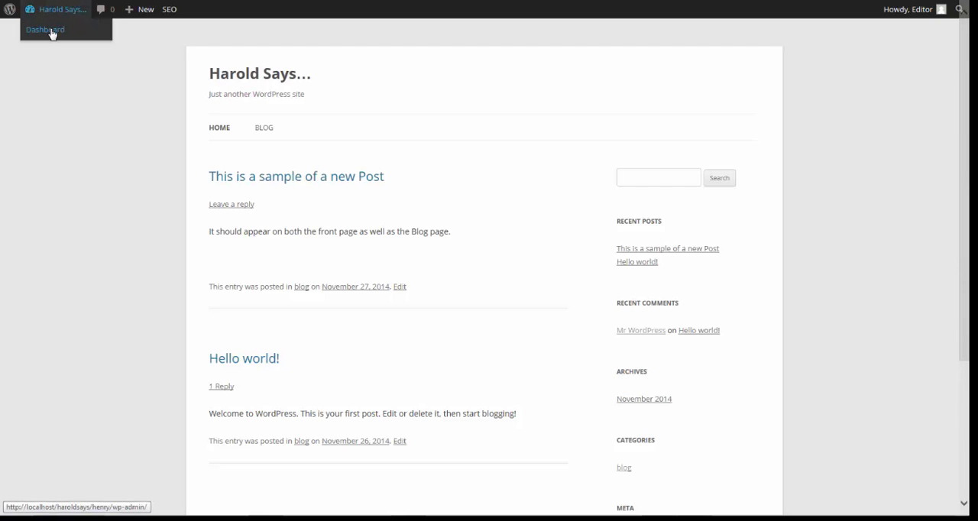
pyautogui.click(51, 32)
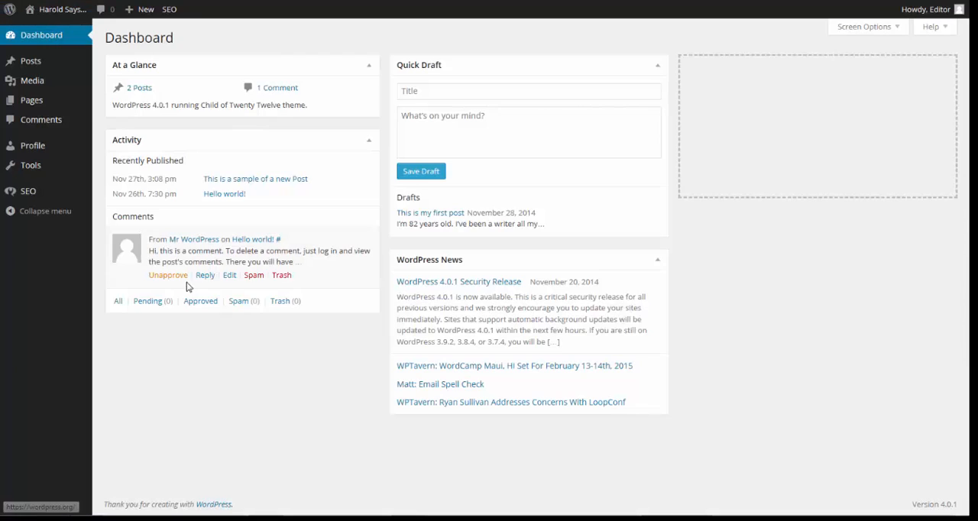
# Open the draft "This is my first post" from the list of all posts and publish it
pyautogui.click(49, 68)
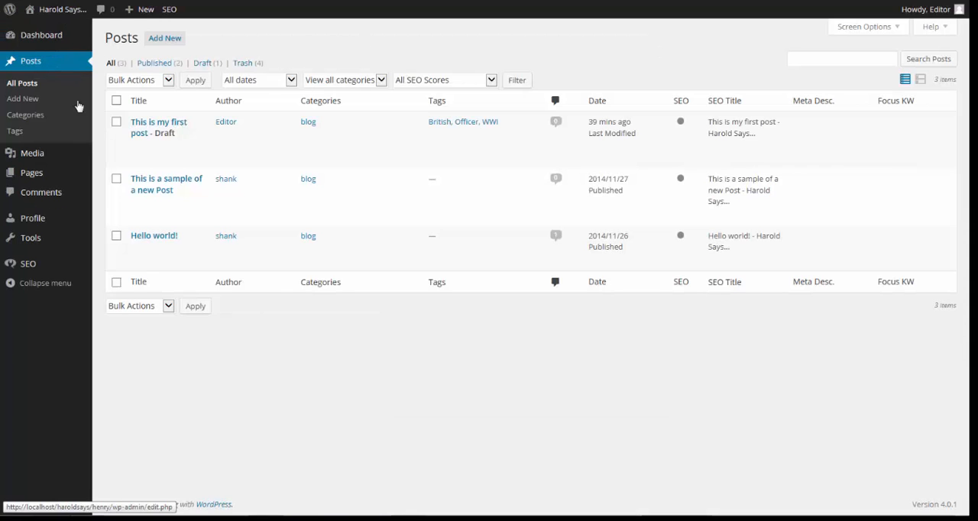
pyautogui.click(155, 126)
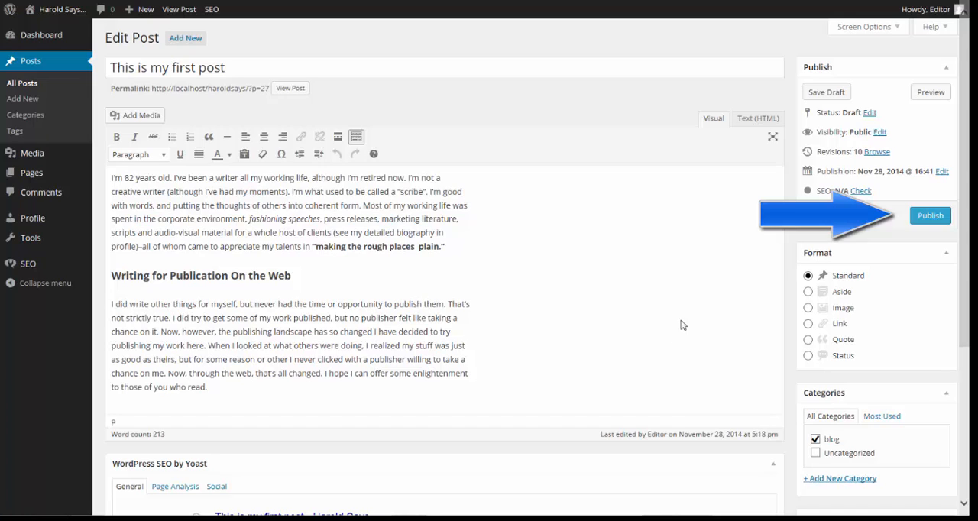
pyautogui.click(922, 216)
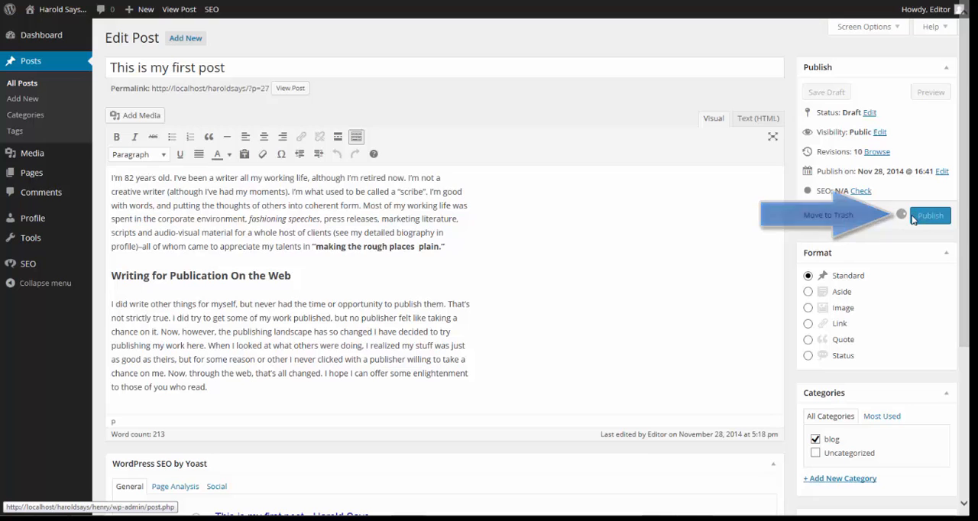